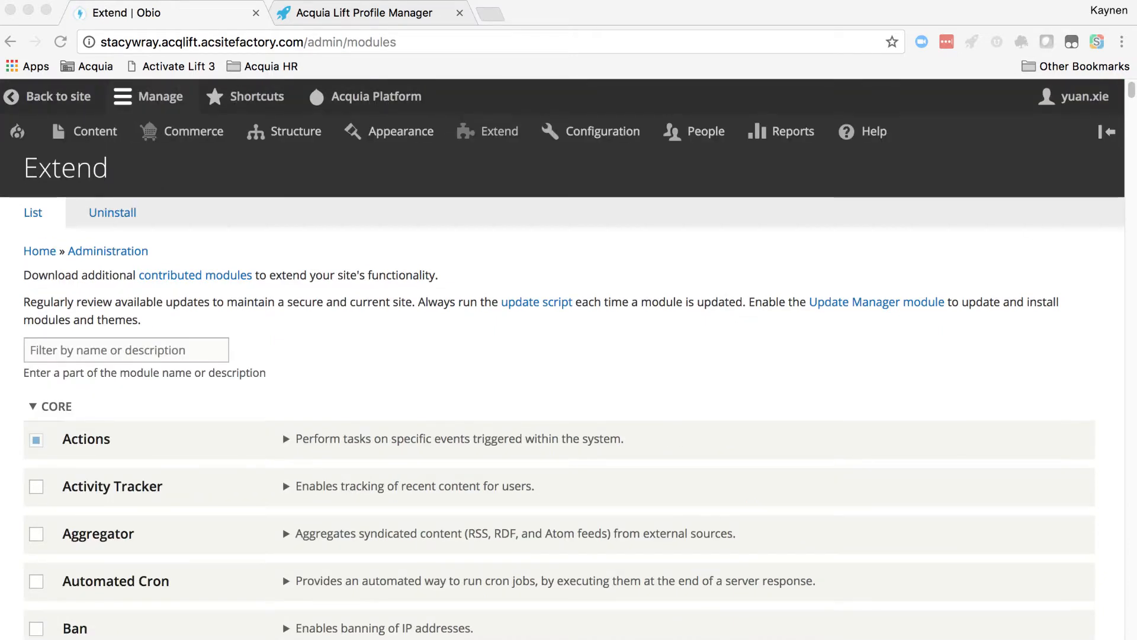
- Filter the module list by "Content Hub" to check the Acquia Content Hub modules
left_click(128, 351)
left_click(128, 351)
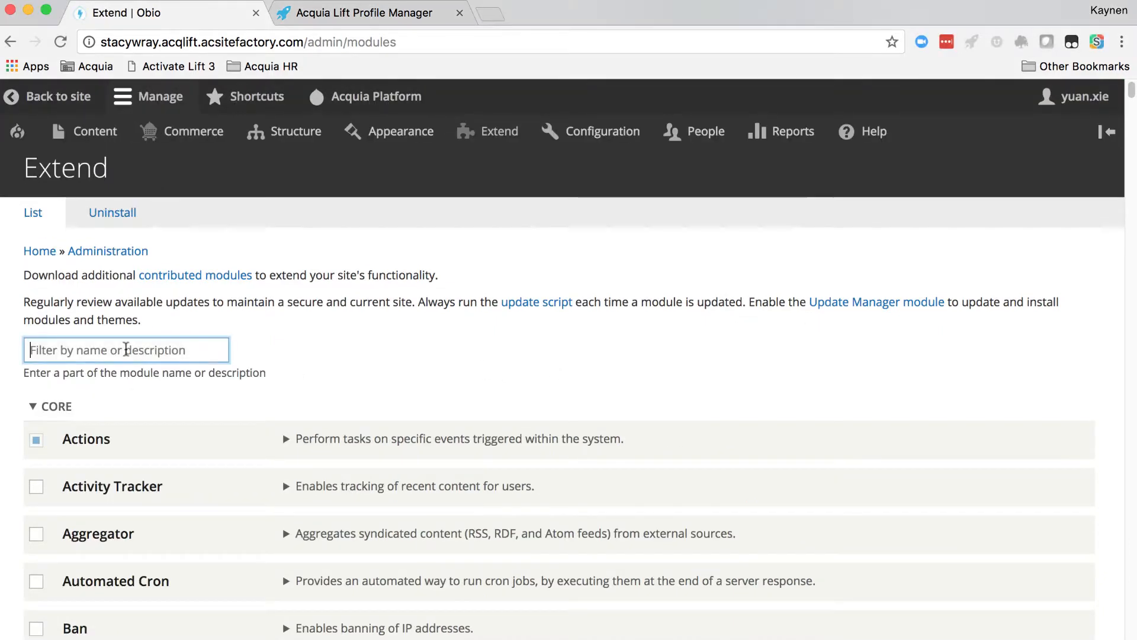
type("Content Hub")
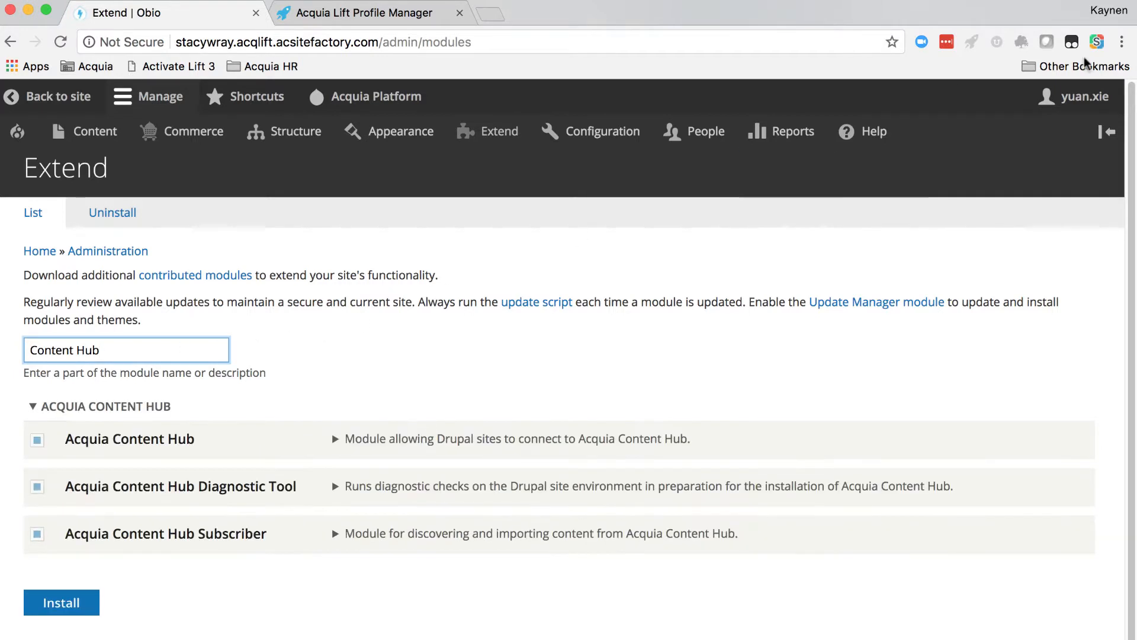
left_click(1089, 1)
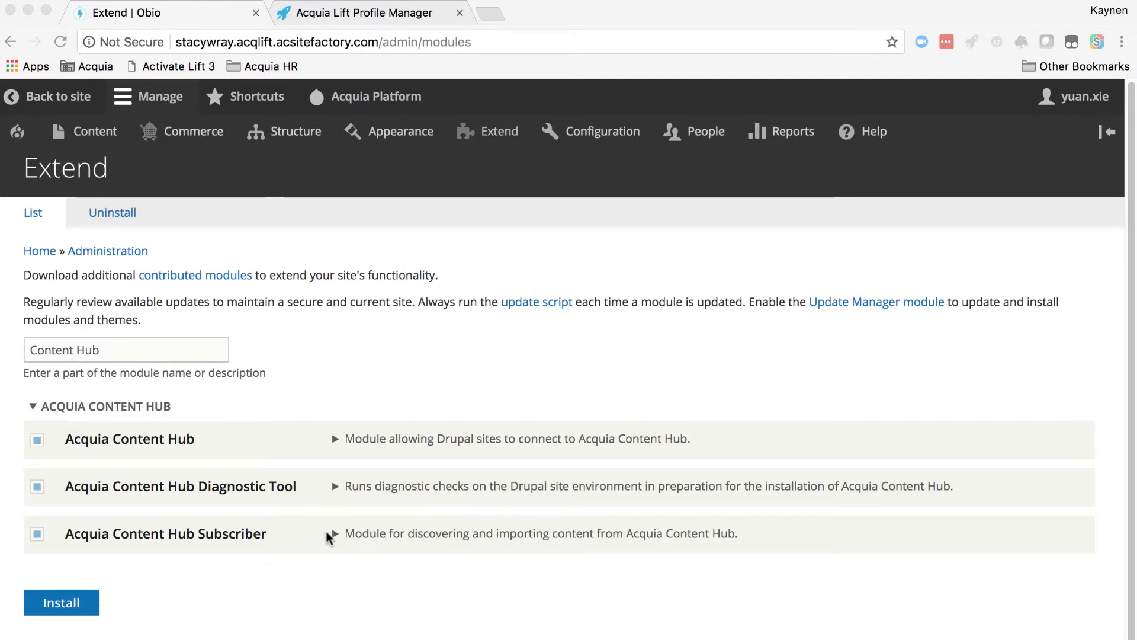
- Open the Acquia Content Hub settings from the site's web services configuration
left_click(594, 141)
mouse_move(624, 481)
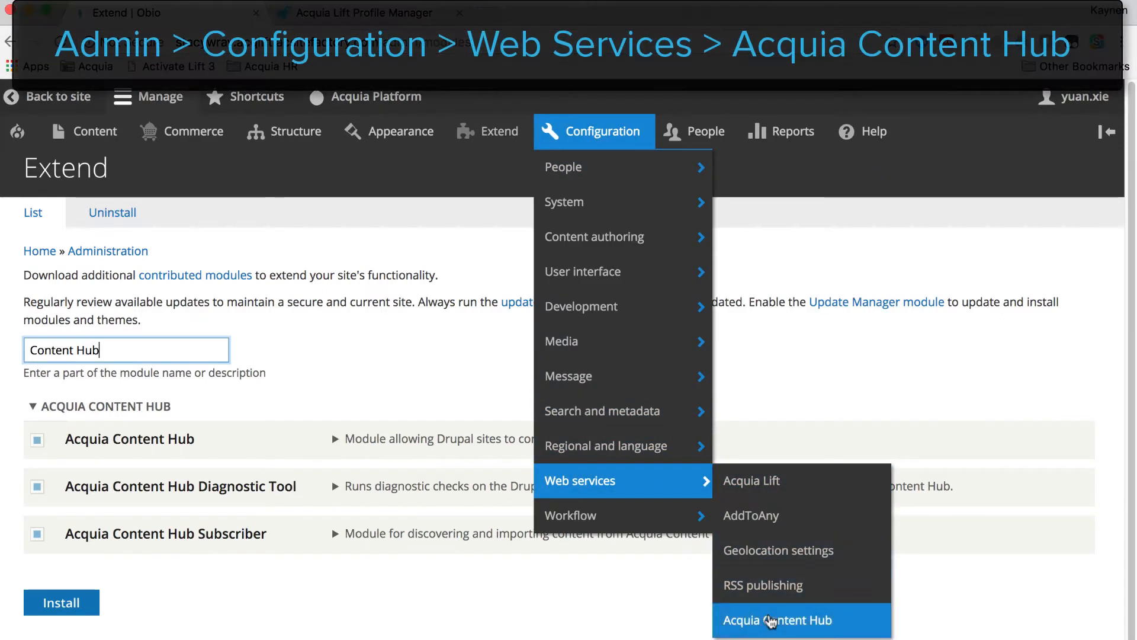
left_click(769, 619)
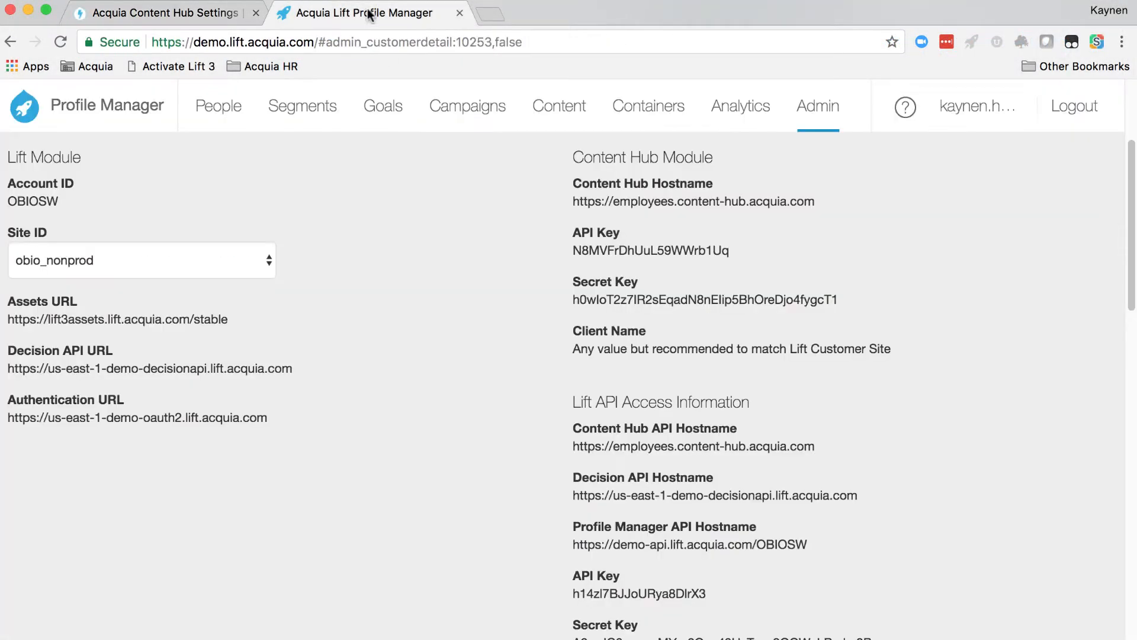
- Copy the Content Hub hostname from Acquia Lift Profile Manager into the hostname setting of the Content Hub connection
left_click(370, 14)
left_click_drag(815, 201, 563, 205)
key("super+c")
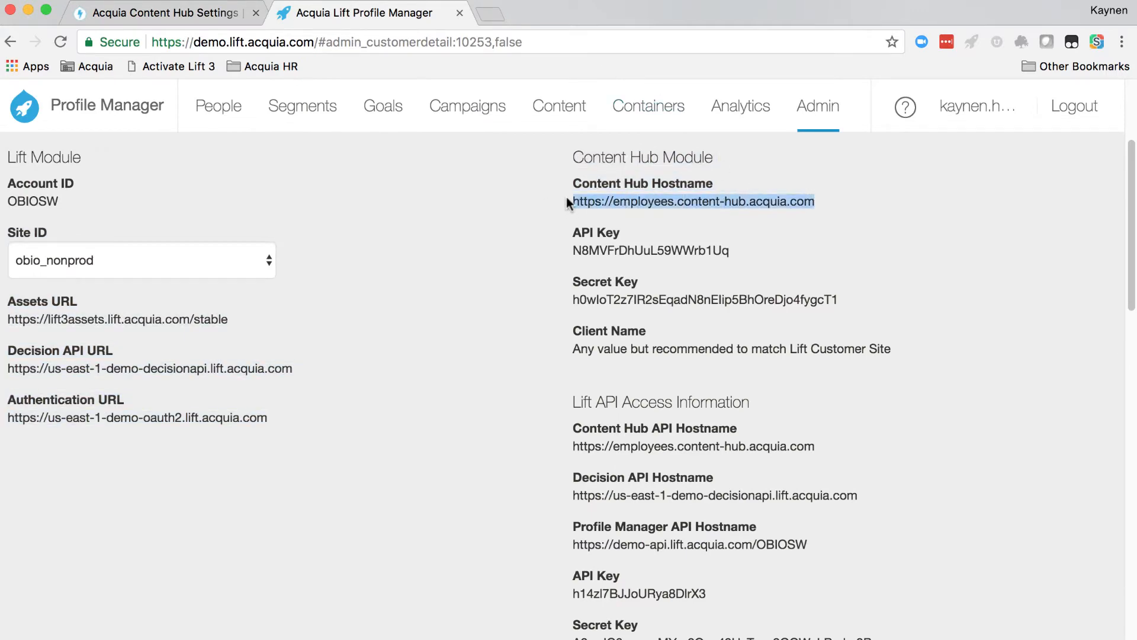
left_click(208, 18)
left_click(168, 344)
key("super+v")
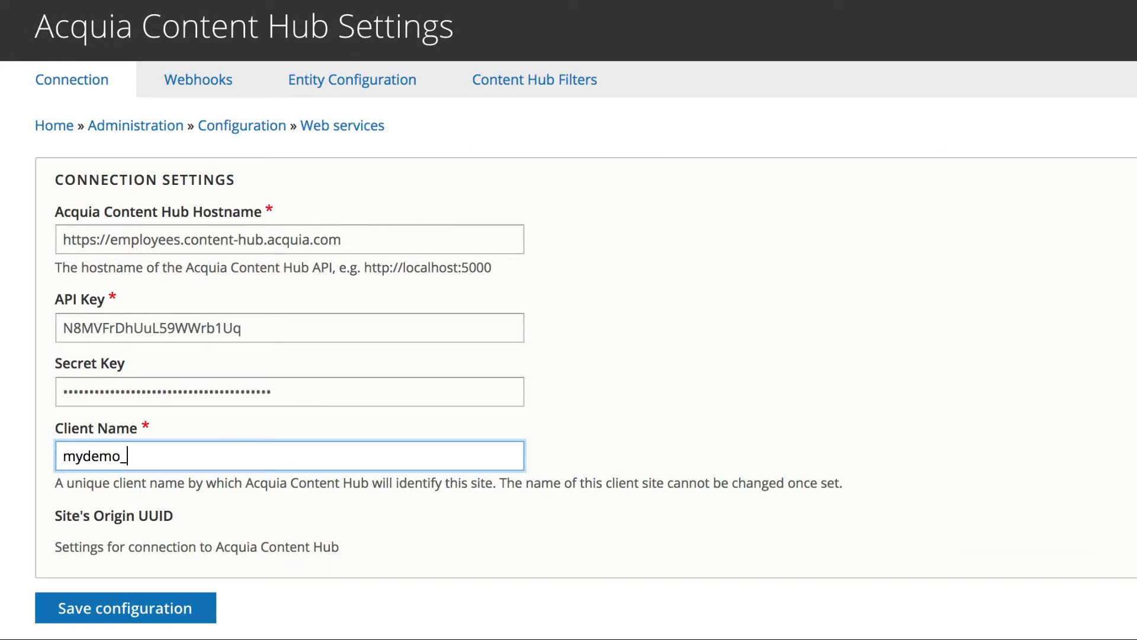
- Complete the client name as mydemo_devenv and save the Content Hub connection settings
type("devenv")
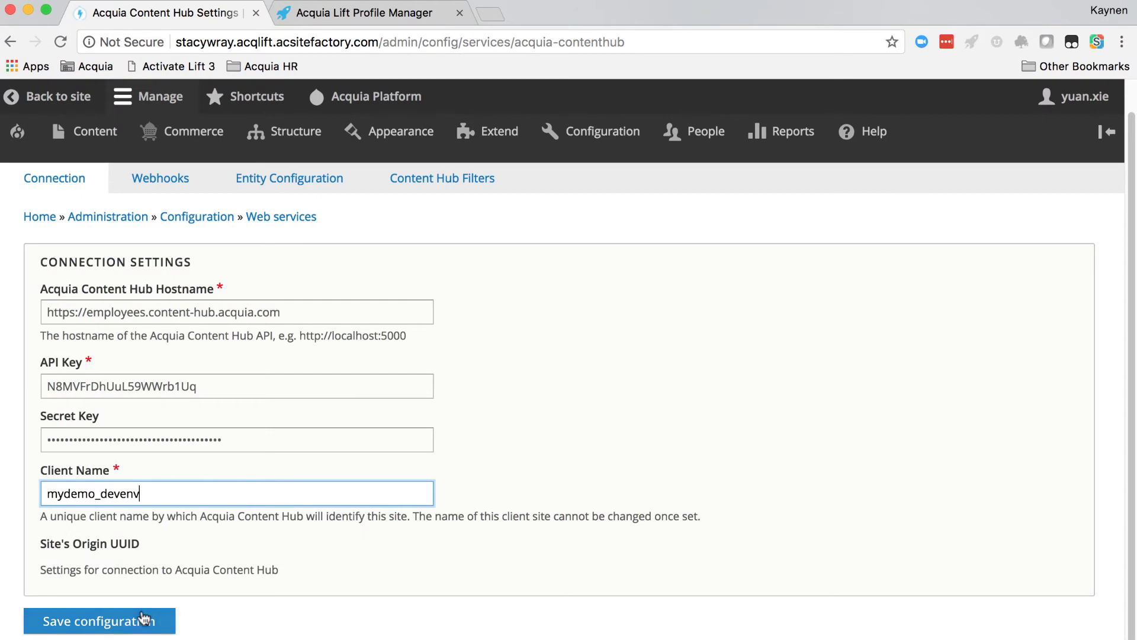
left_click(144, 619)
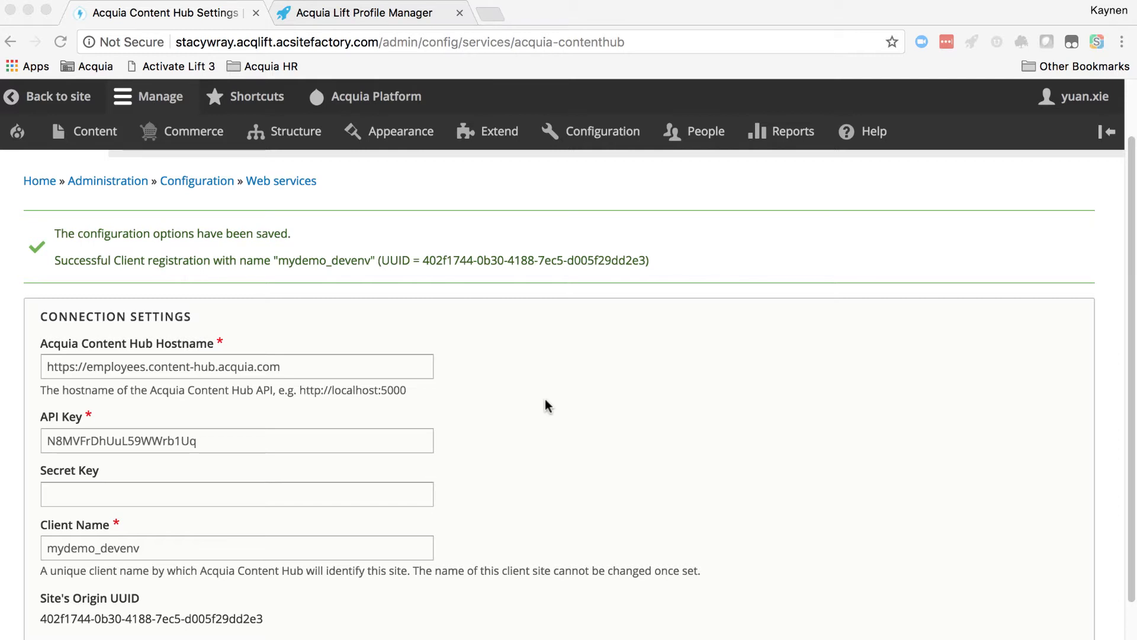
left_click(529, 339)
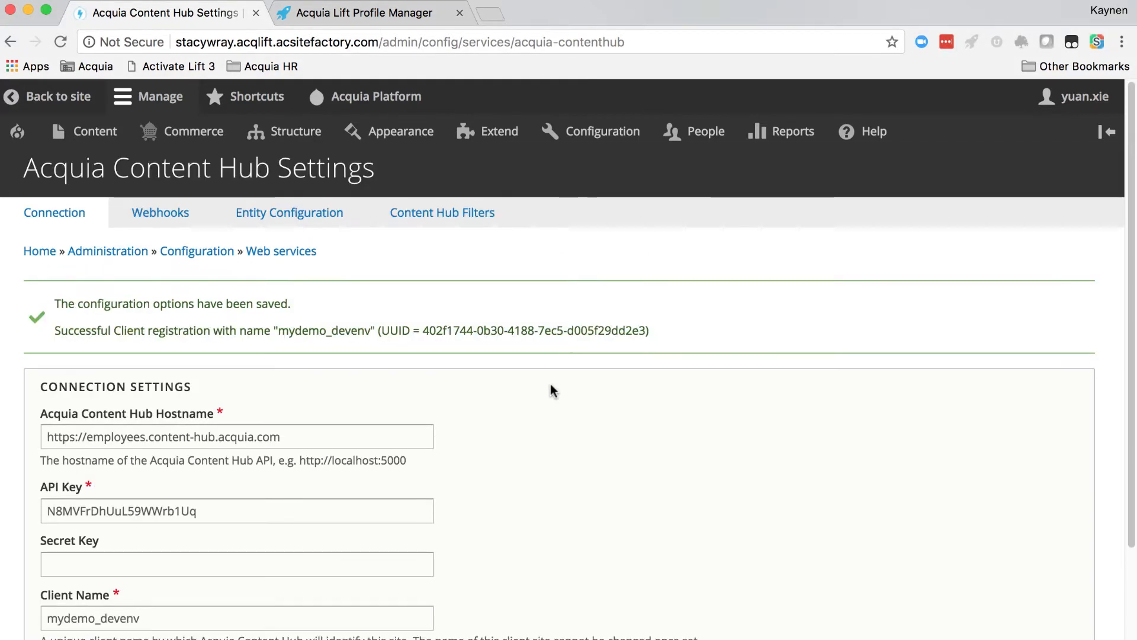
- Enable receiving webhooks for the site's Acquia Content Hub URL and save the webhook configuration
left_click(158, 218)
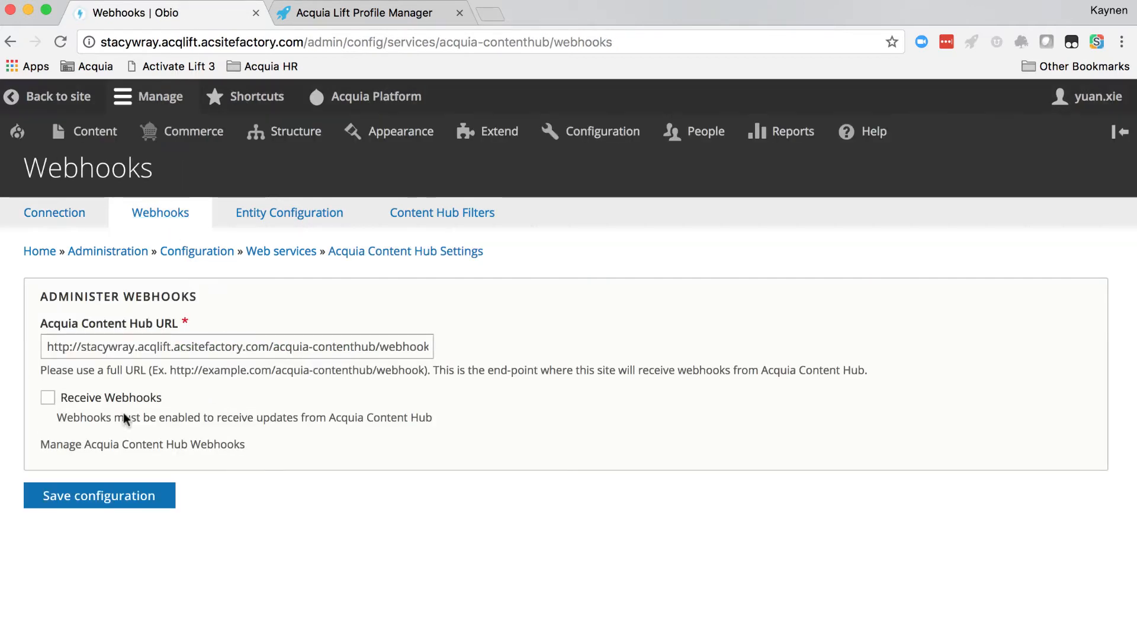
left_click(47, 397)
left_click(94, 498)
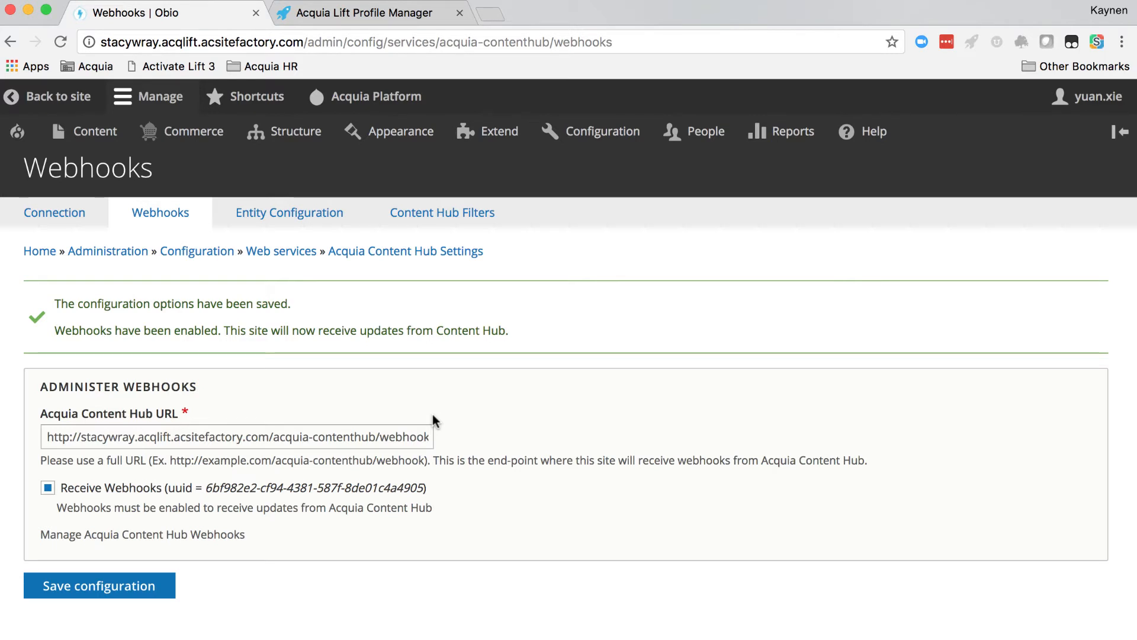
- Open the entity configuration and switch publishing of the Hero custom block off and back on
left_click(291, 214)
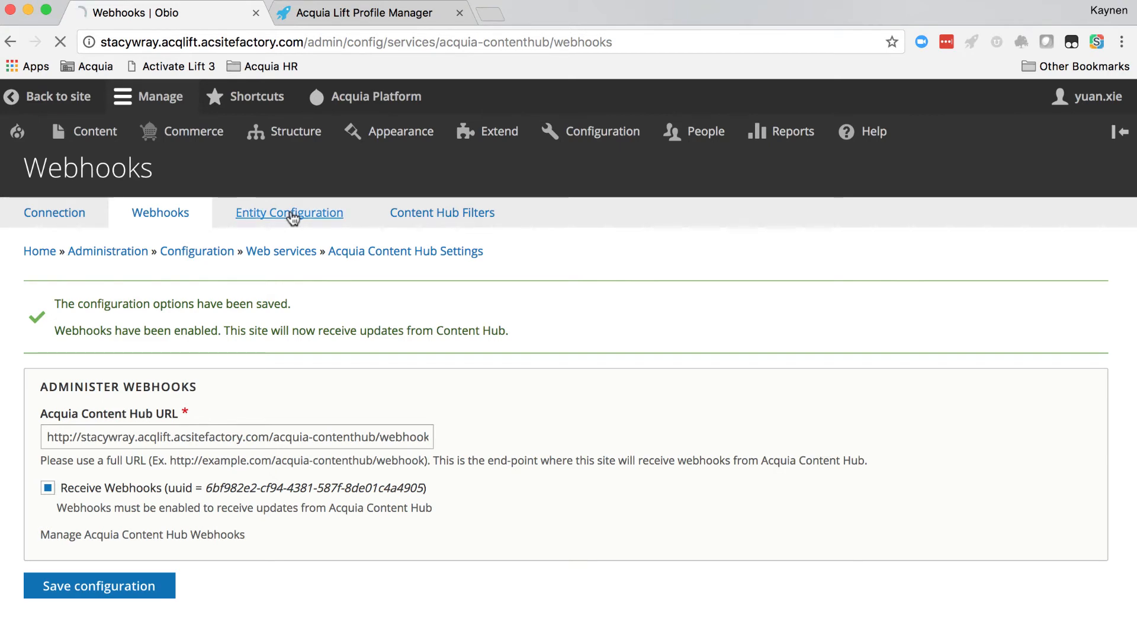
scroll(226, 403, "down", 3)
scroll(226, 402, "down", 2)
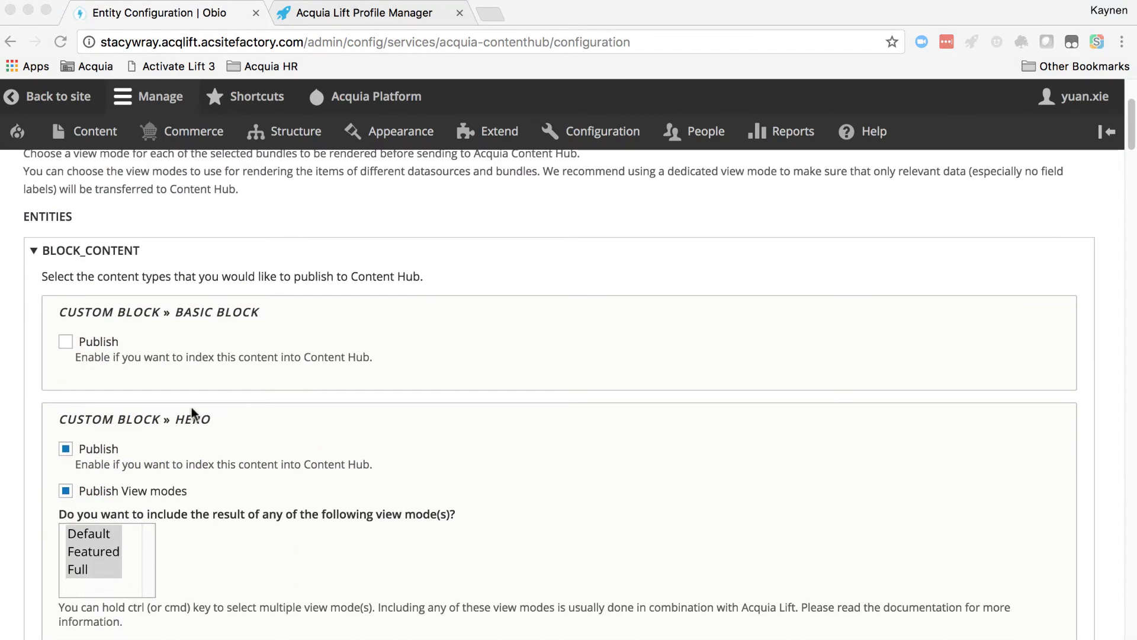
left_click(66, 418)
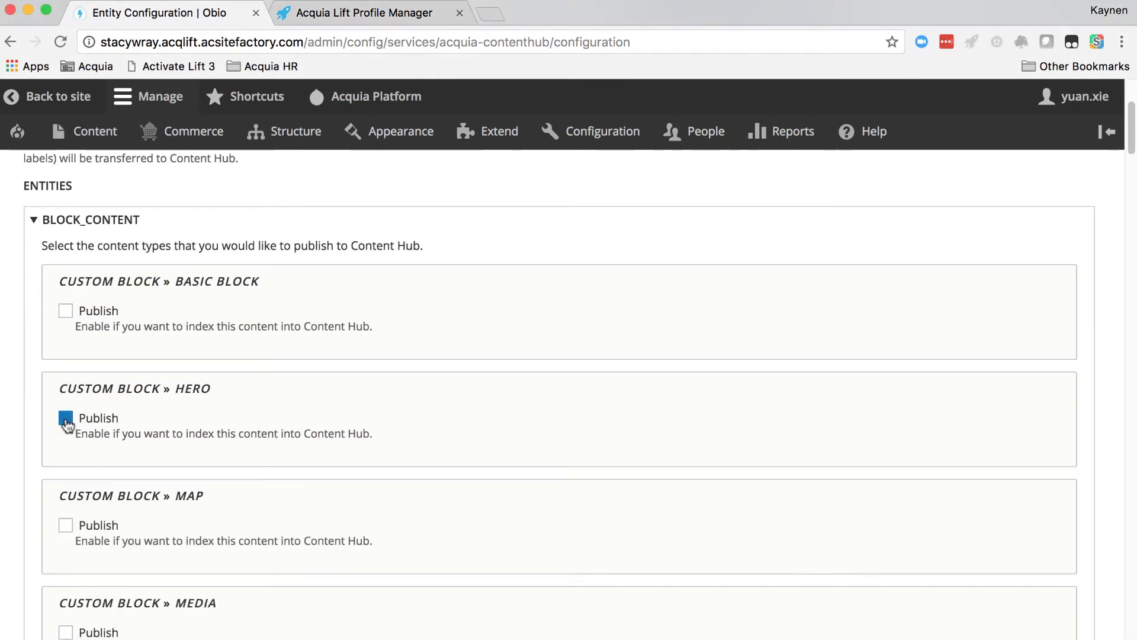
left_click(66, 419)
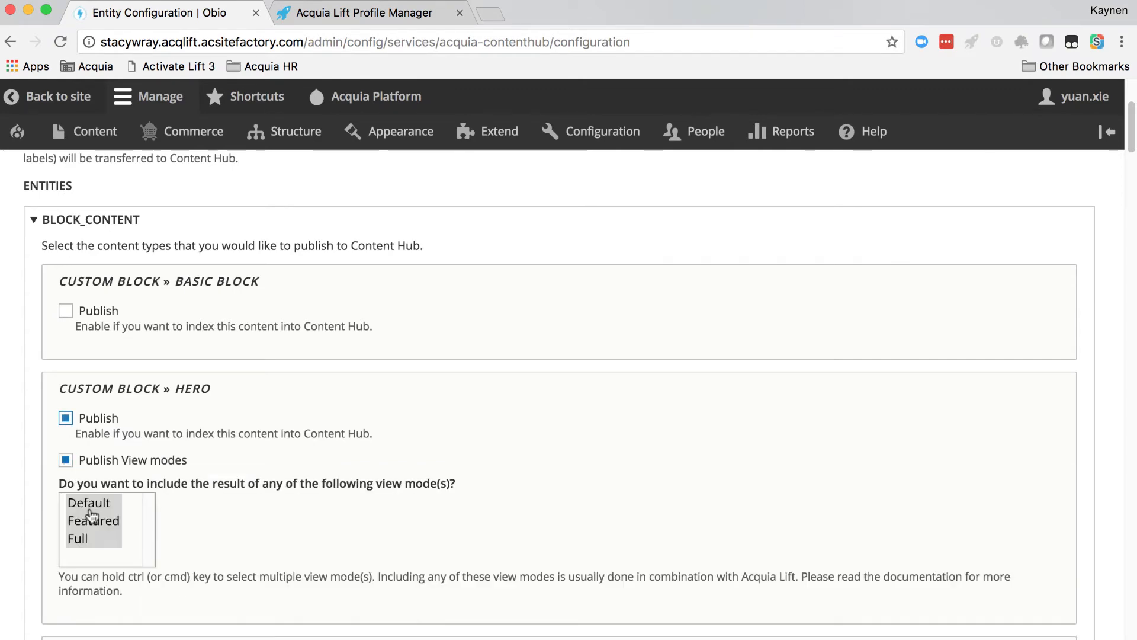
- Review the publish settings of the remaining entity types and save the entity configuration
scroll(323, 485, "down", 10)
scroll(352, 483, "down", 20)
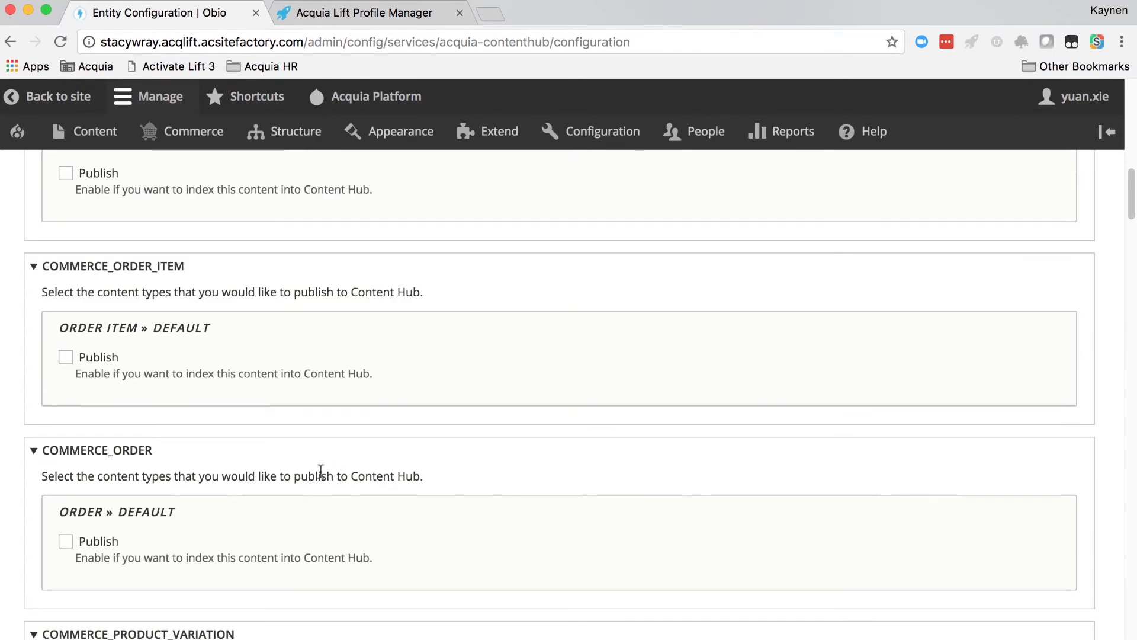
scroll(259, 475, "down", 20)
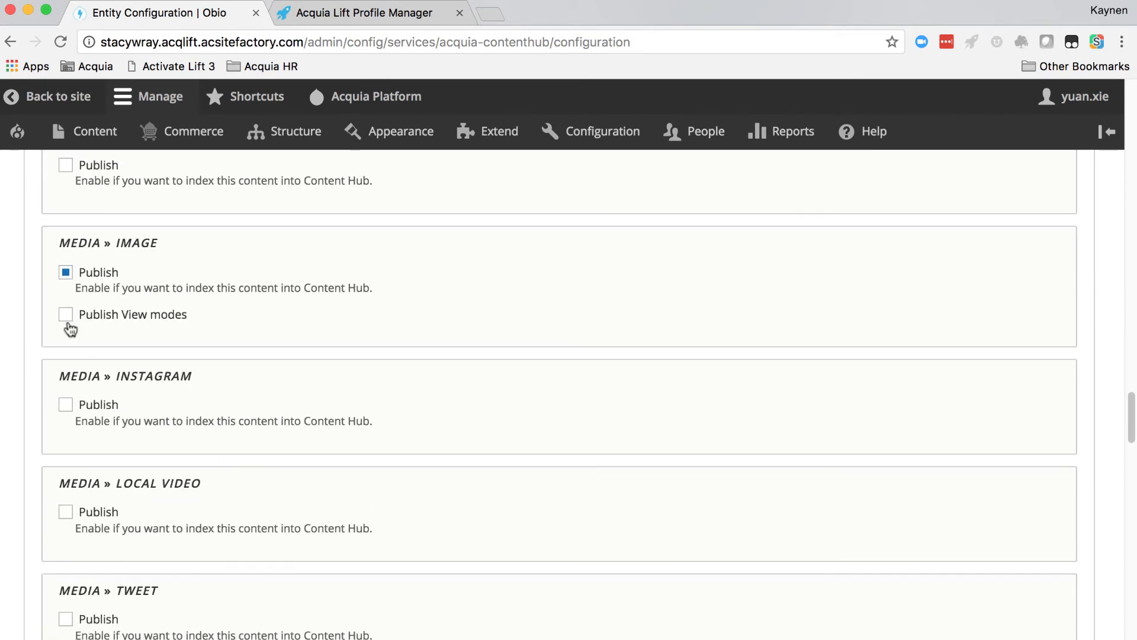
scroll(135, 376, "down", 10)
scroll(133, 391, "down", 6)
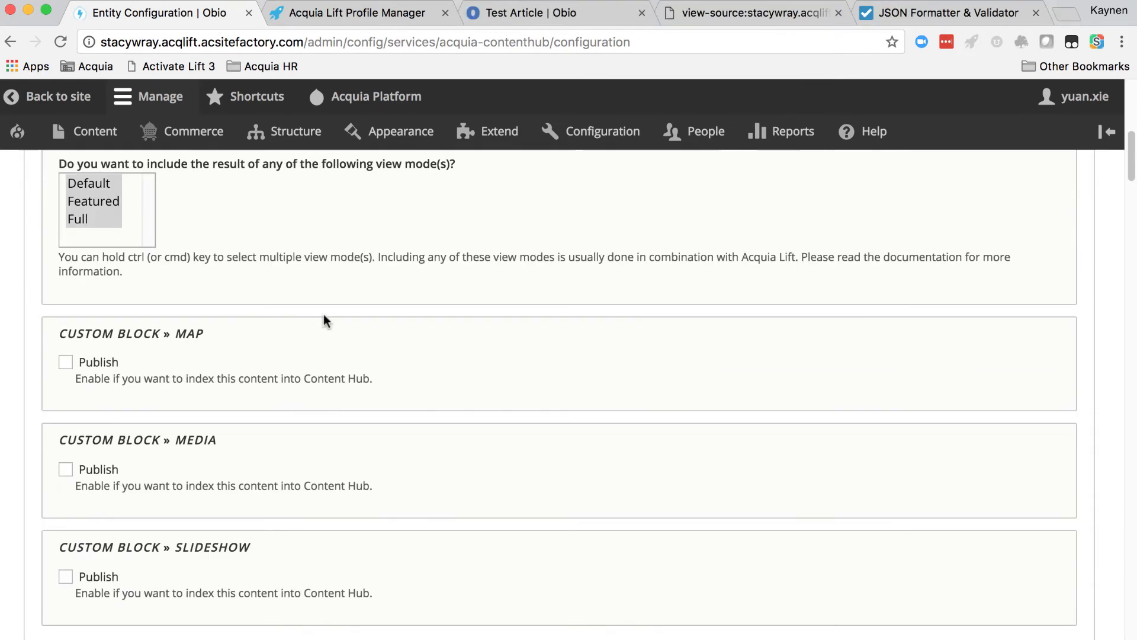
scroll(323, 314, "down", 15)
scroll(323, 317, "down", 20)
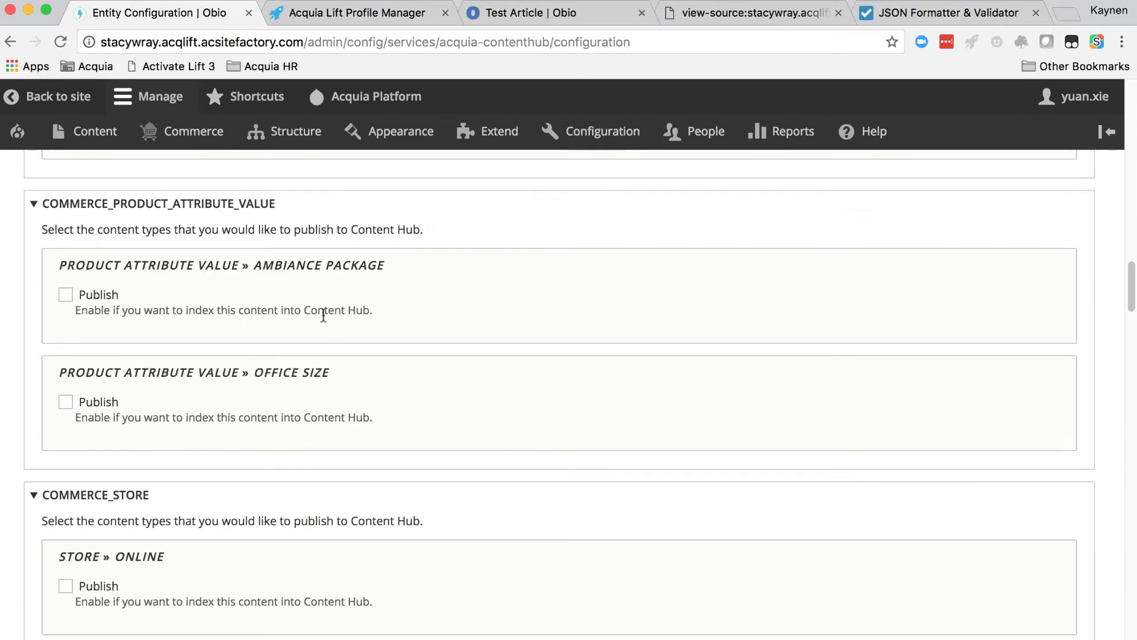
scroll(323, 315, "down", 20)
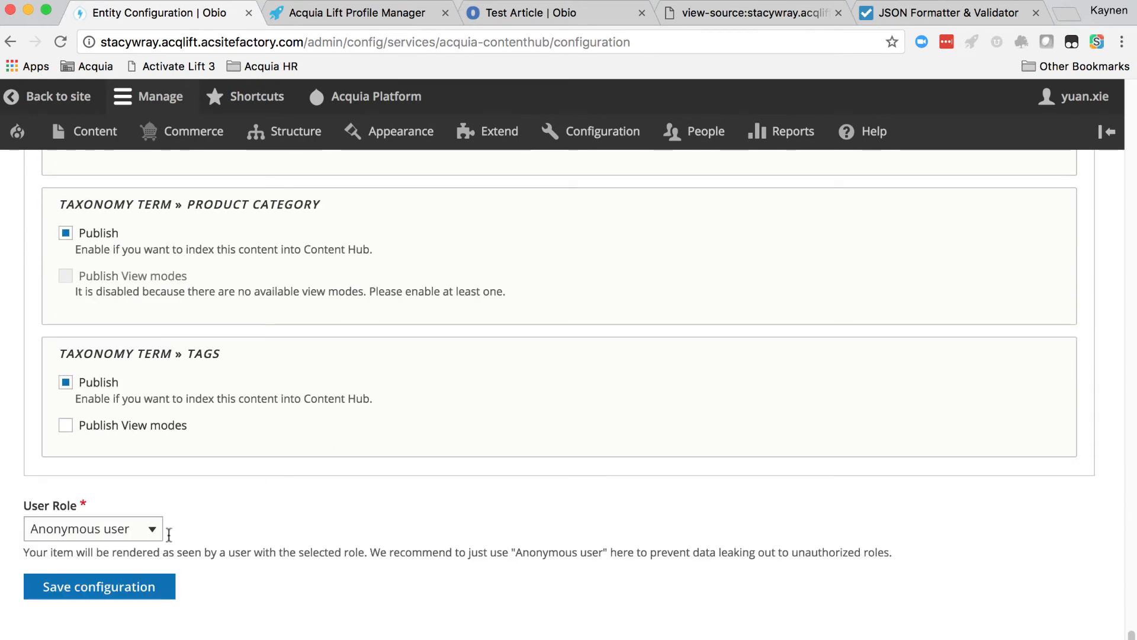
left_click(129, 590)
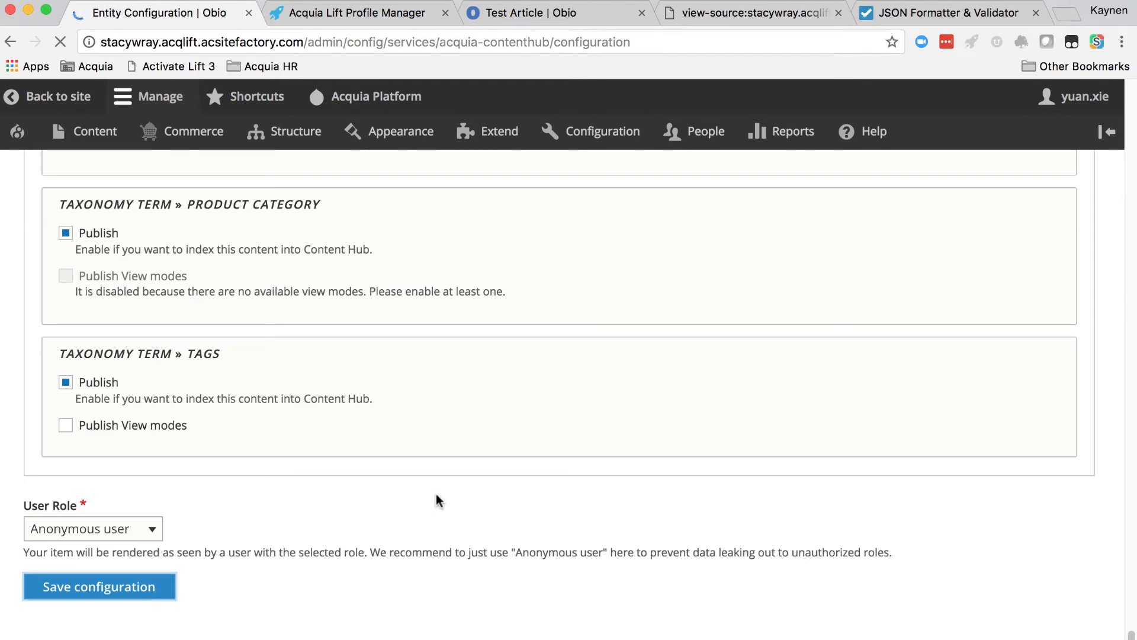
- Load the Test Article's CDF output at /acquia-contenthub-cdf/node/206?_format=acquia_contenthub_cdf
left_click(531, 17)
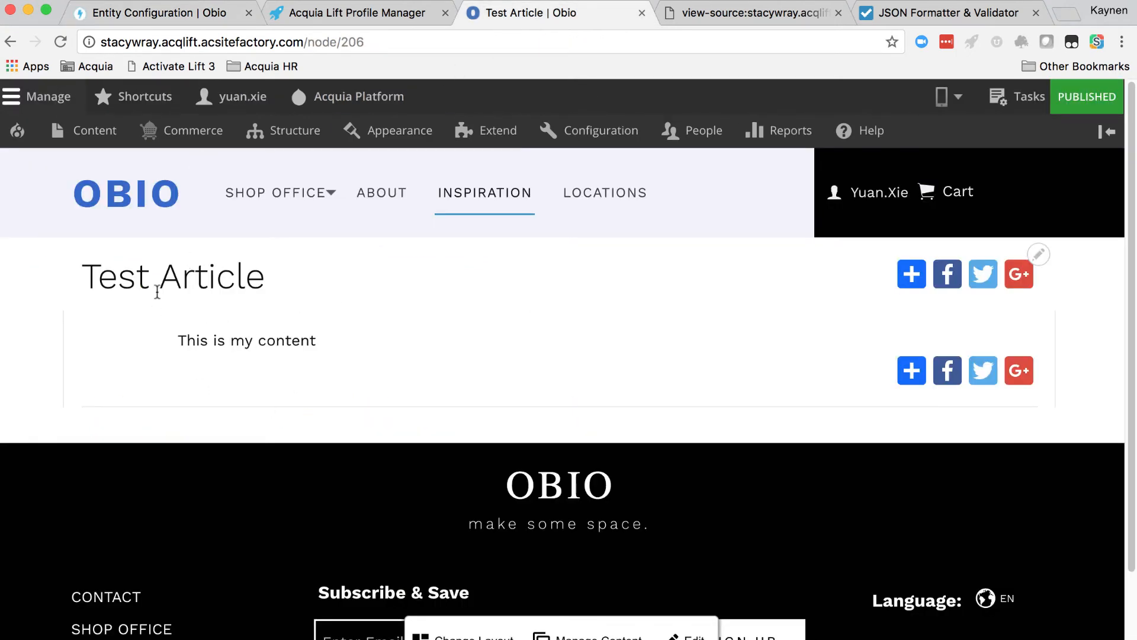
left_click(309, 41)
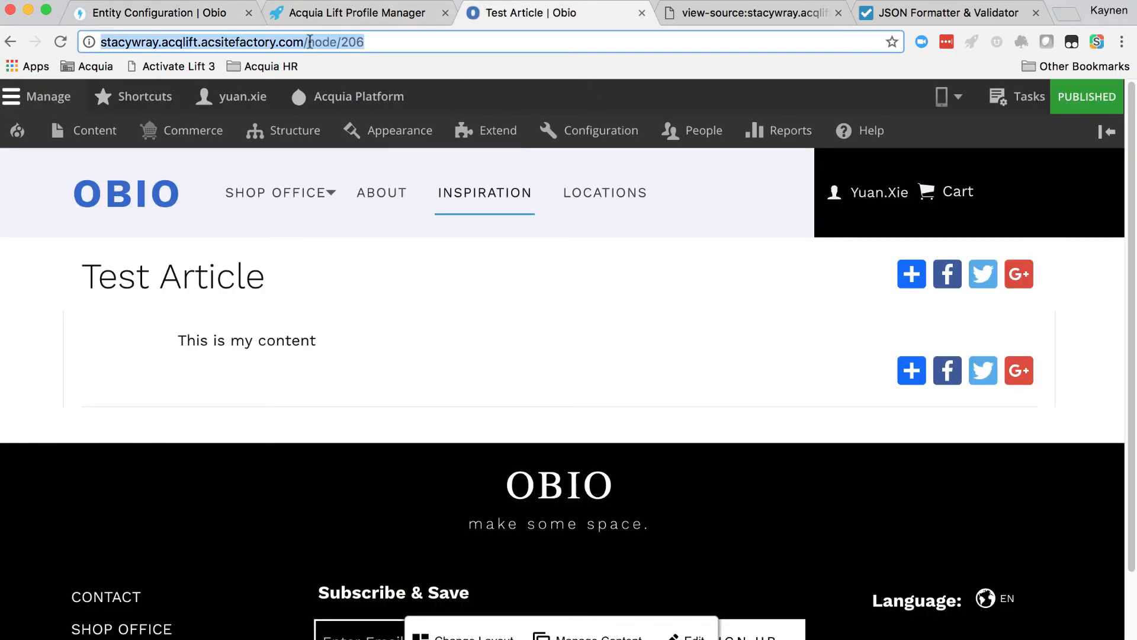
left_click(309, 42)
type("ac")
key("Down")
key("Down")
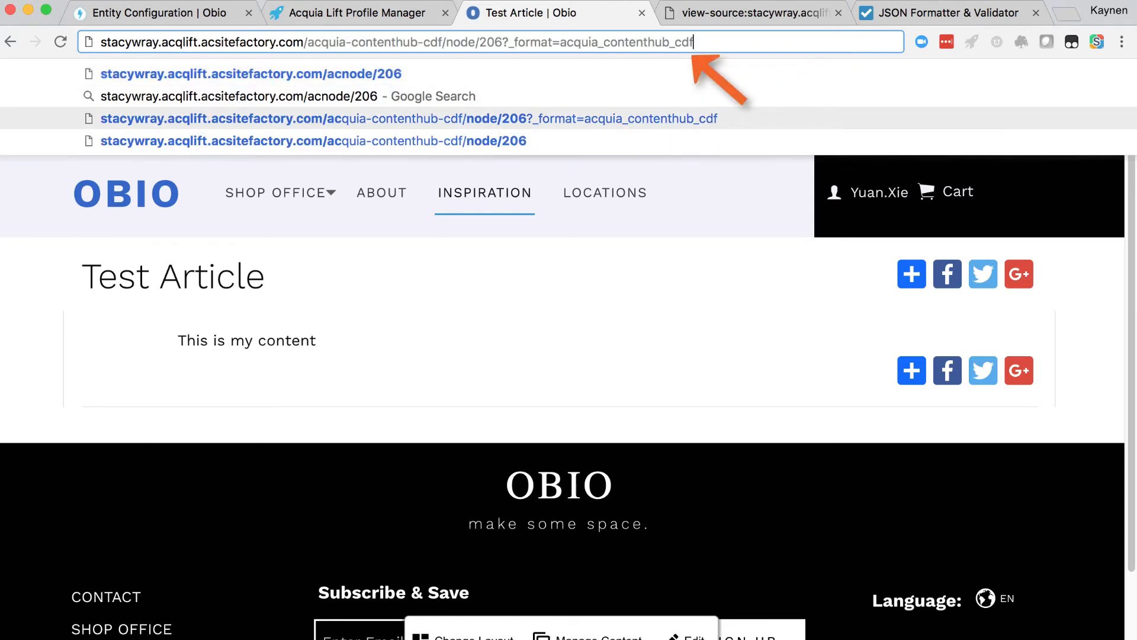
key("Return")
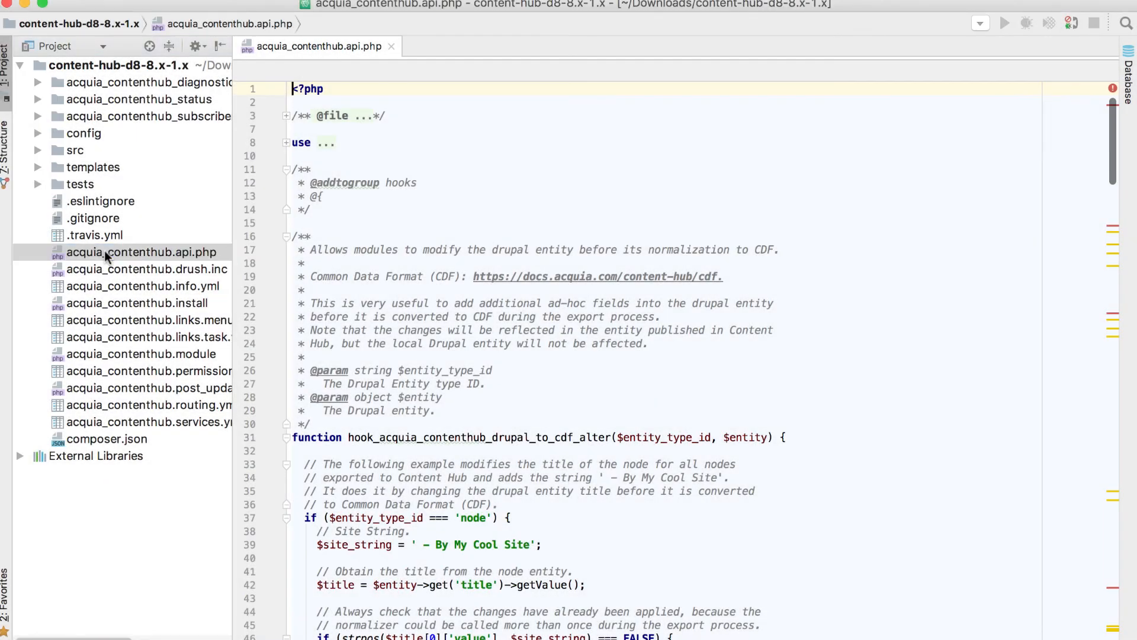
- Switch to the code editor and examine the example alter hooks in acquia_contenthub.api.php through to the end of the file
scroll(424, 175, "down", 10)
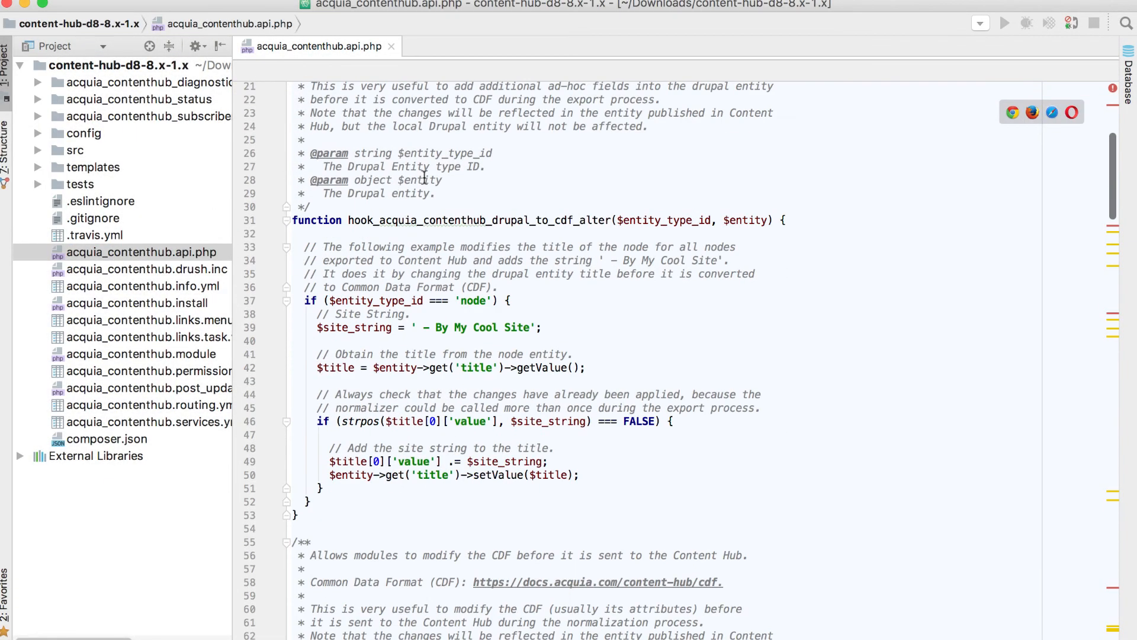
scroll(425, 175, "down", 10)
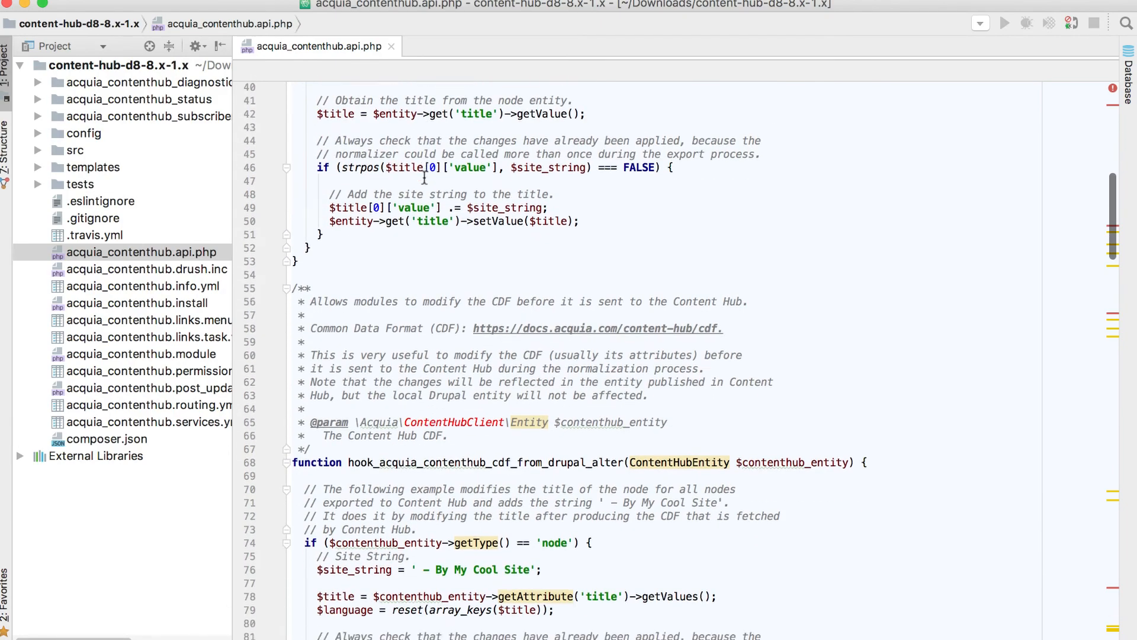
scroll(424, 175, "down", 12)
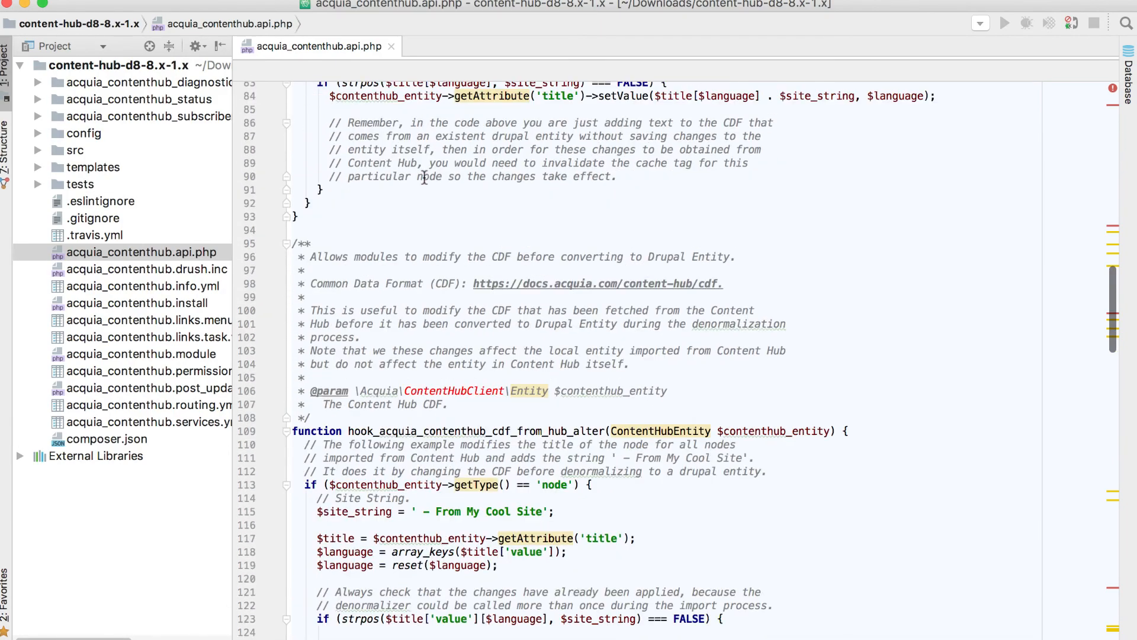
scroll(424, 175, "down", 12)
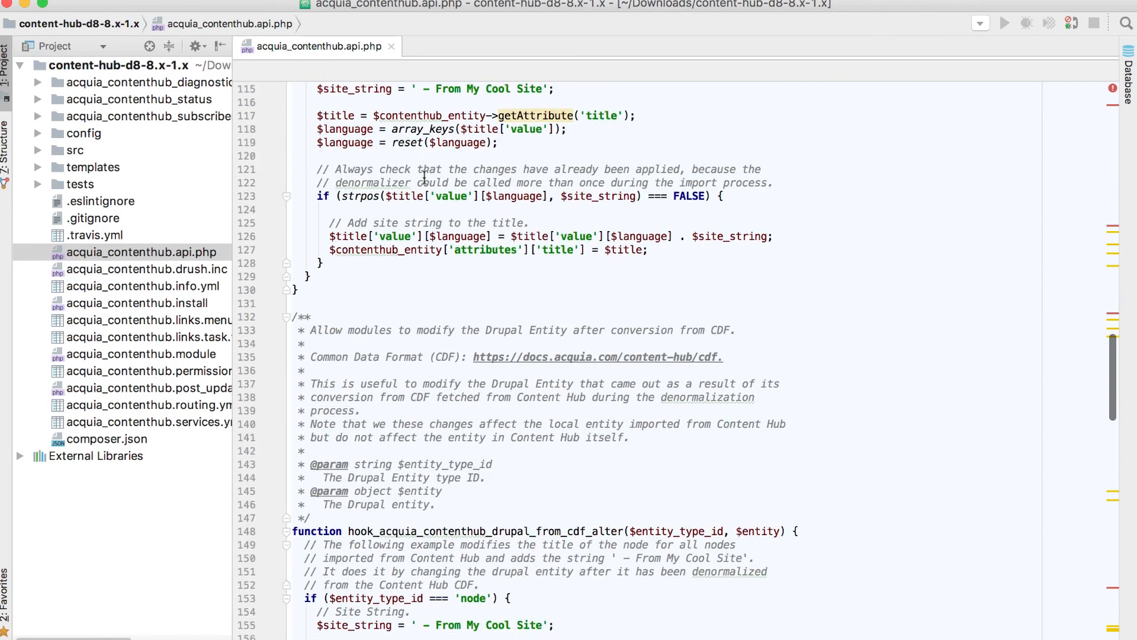
scroll(424, 176, "down", 14)
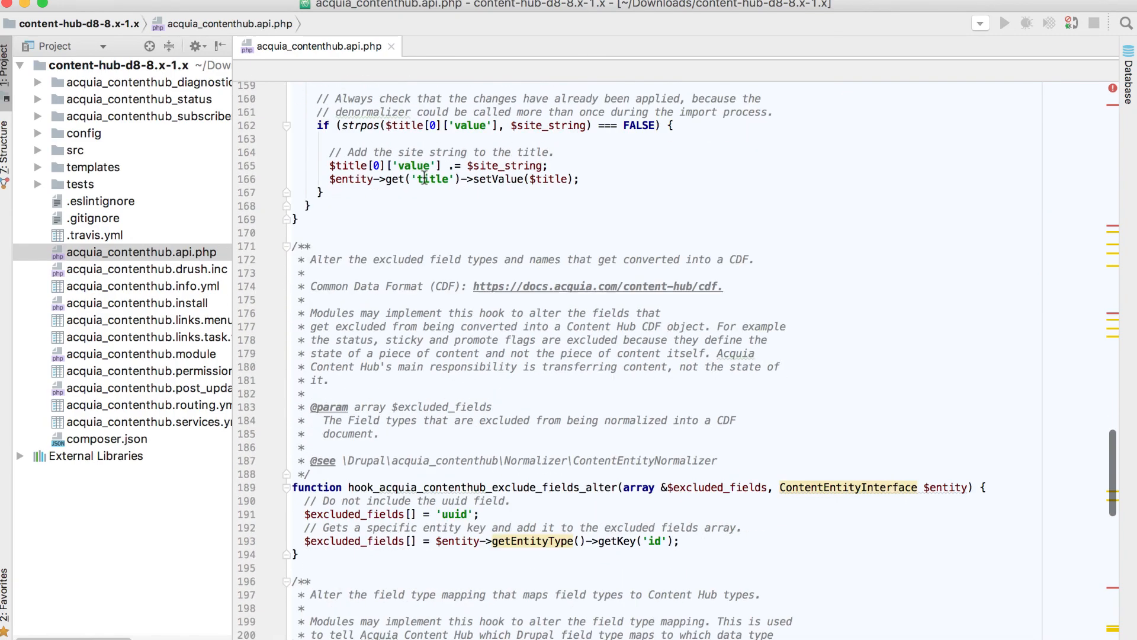
scroll(424, 177, "down", 12)
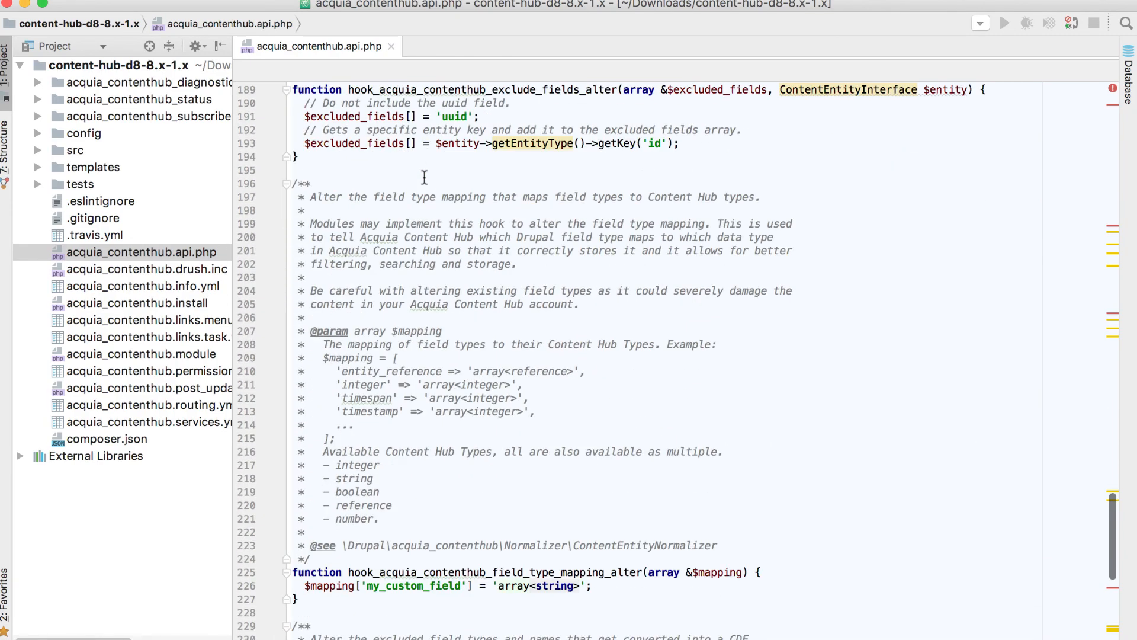
scroll(424, 178, "down", 5)
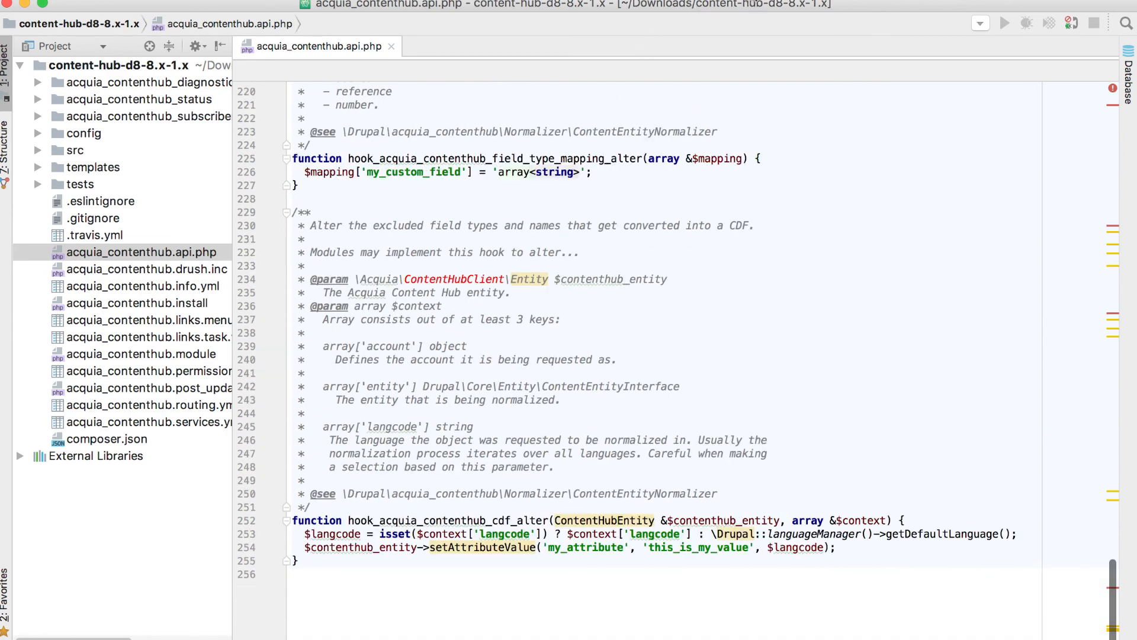
- Expand the templates folder and inspect the module's block, html, page and region Twig templates
left_click(38, 167)
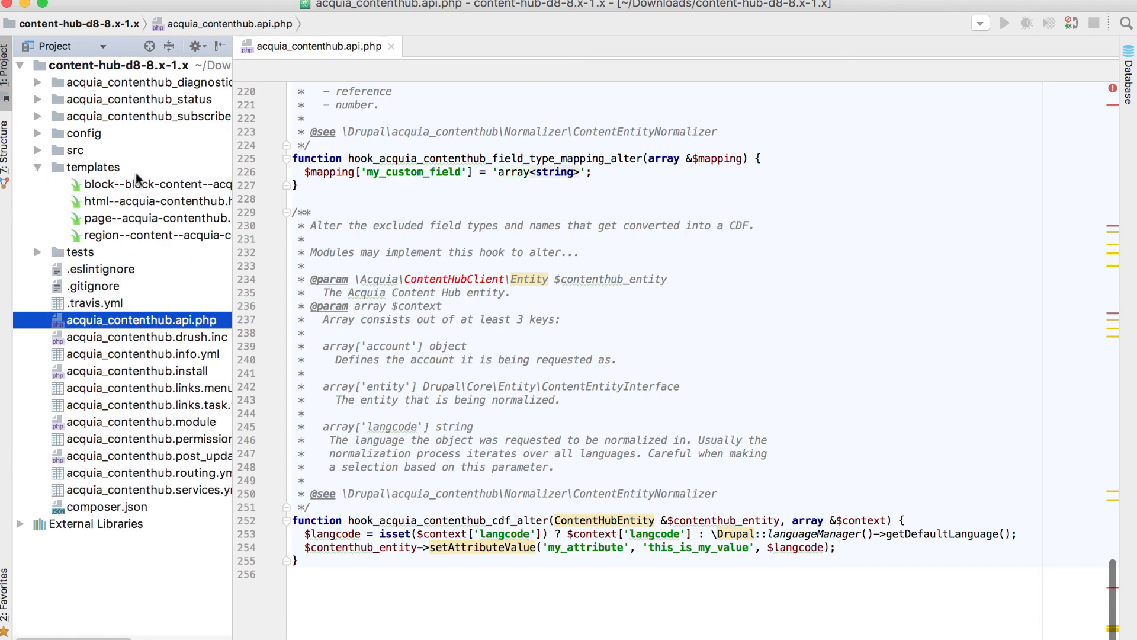
double_click(150, 188)
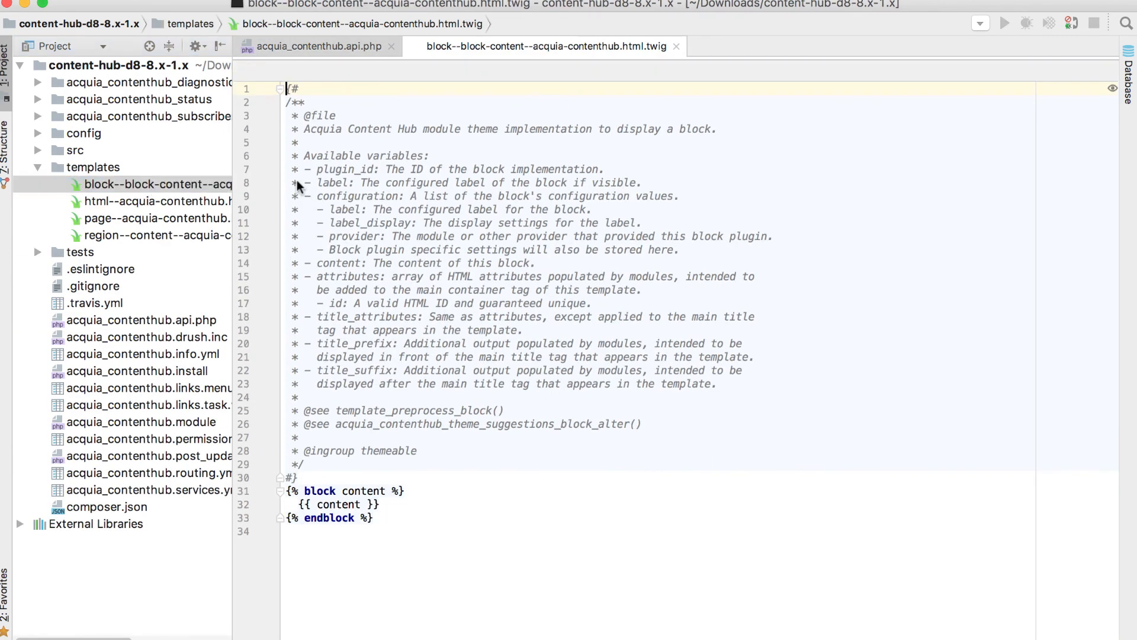
double_click(119, 202)
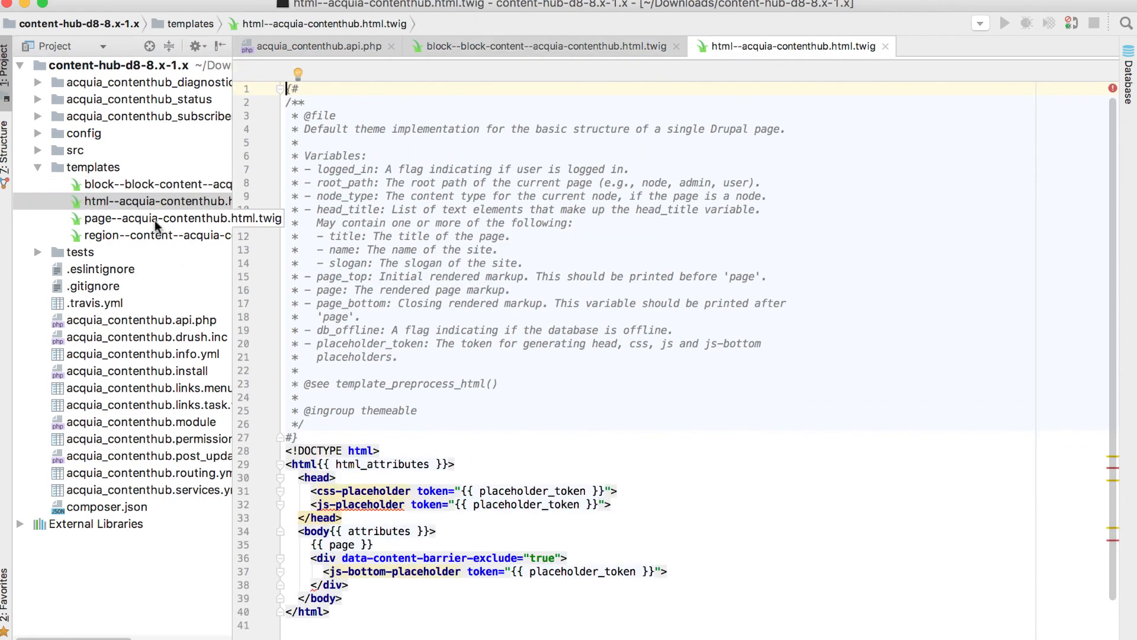
double_click(154, 220)
scroll(474, 471, "down", 4)
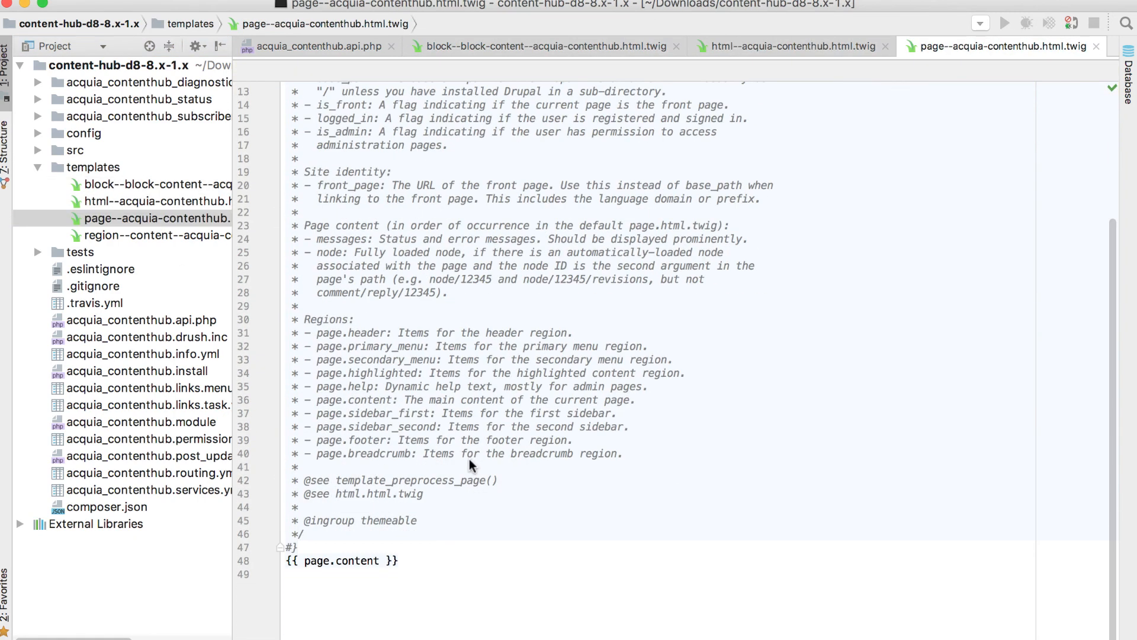
double_click(137, 237)
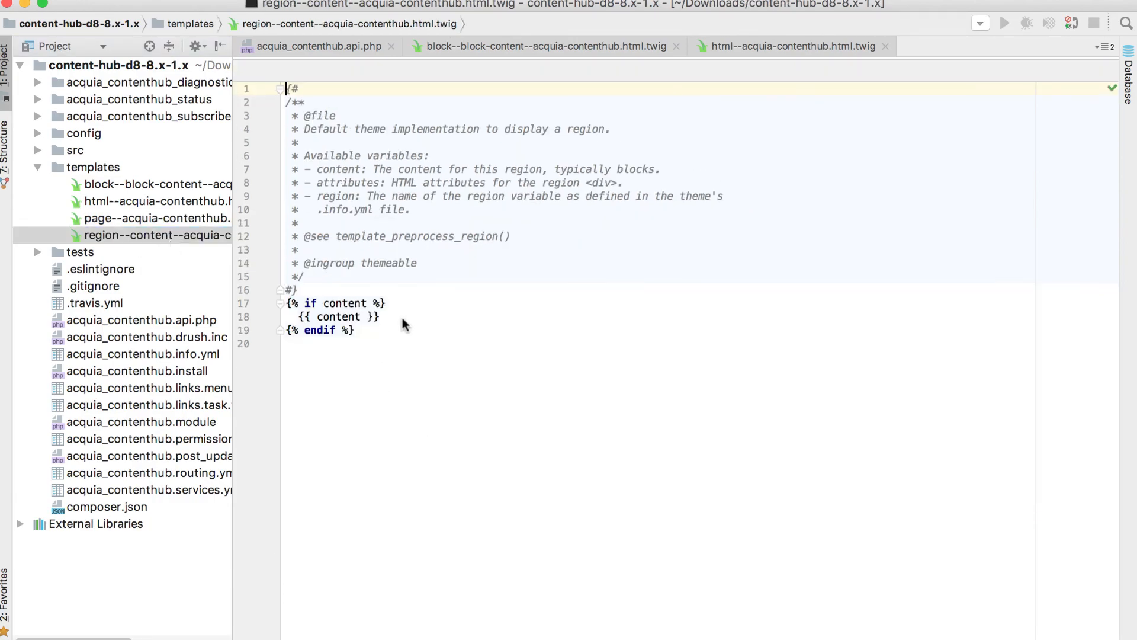